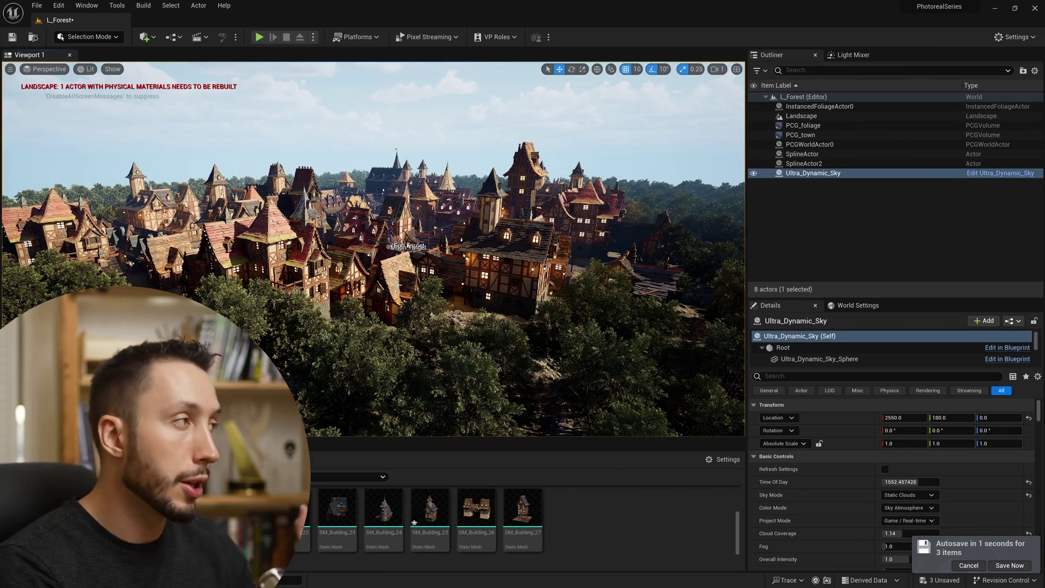
Show the viewport in the Nanite Triangles visualization and look over the town for meshes without Nanite
left_click(90, 68)
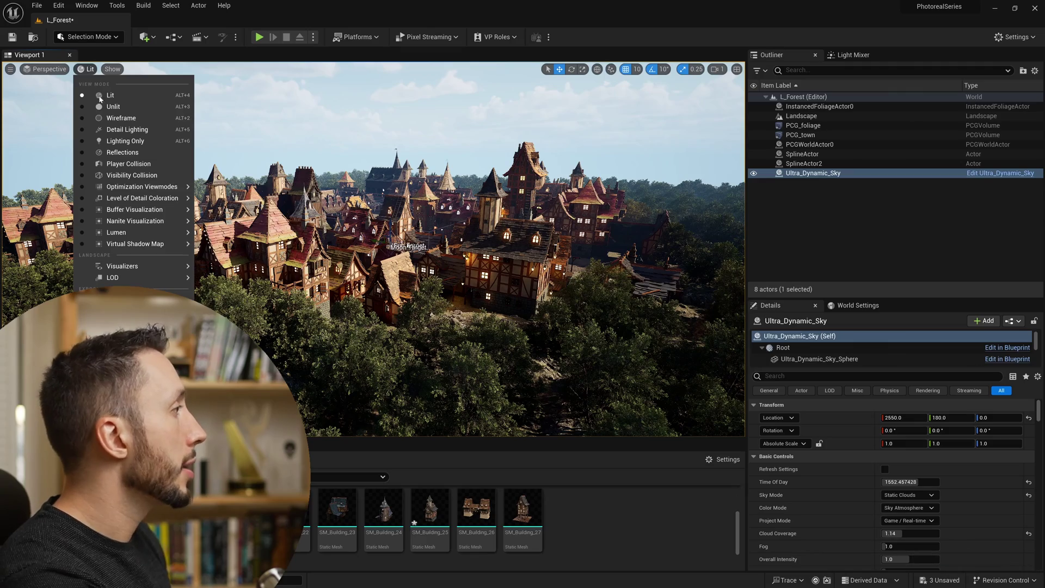
mouse_move(146, 221)
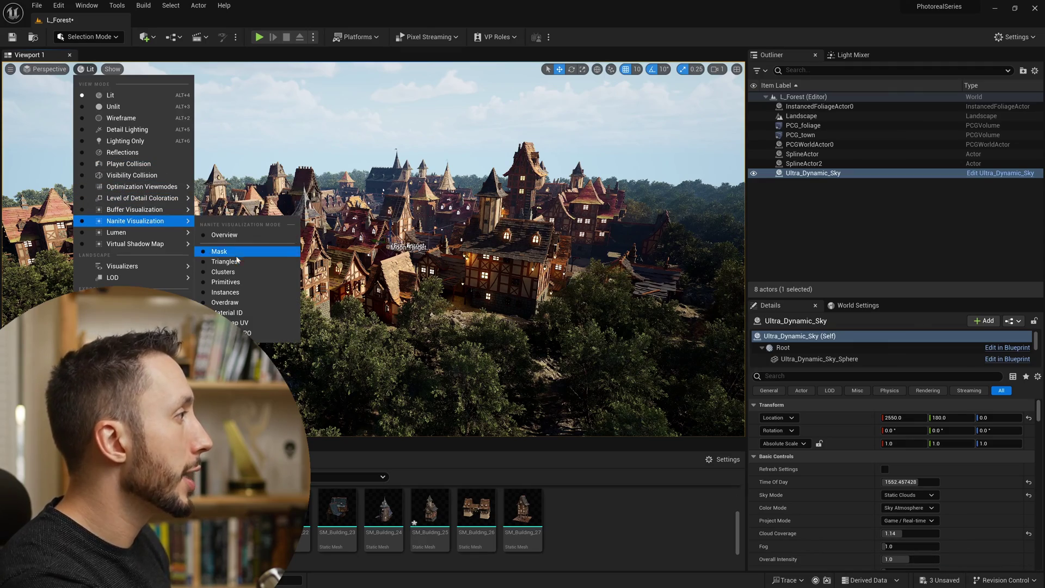
left_click(236, 261)
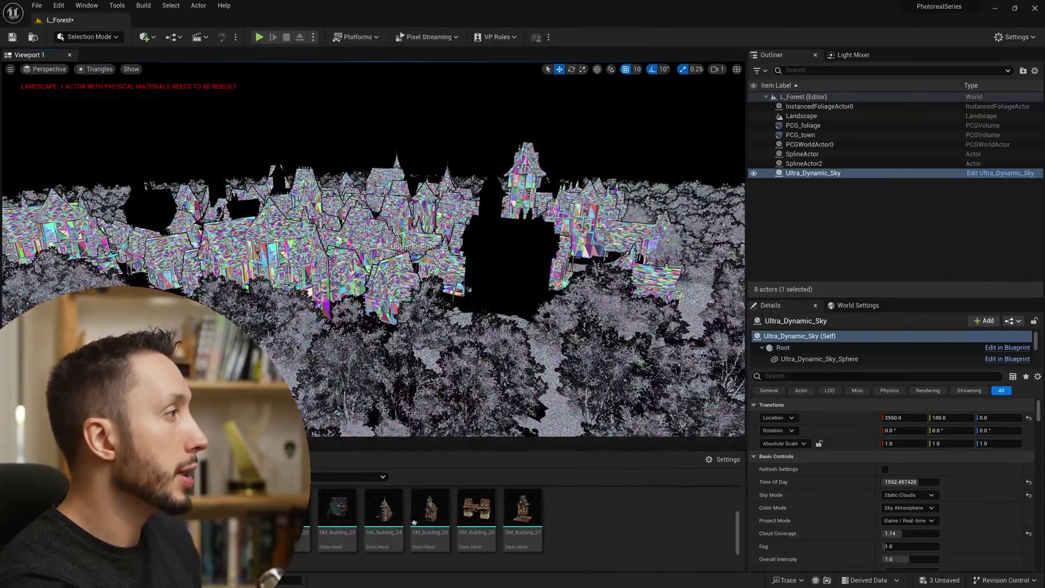
right_click_drag(373, 250, 405, 255)
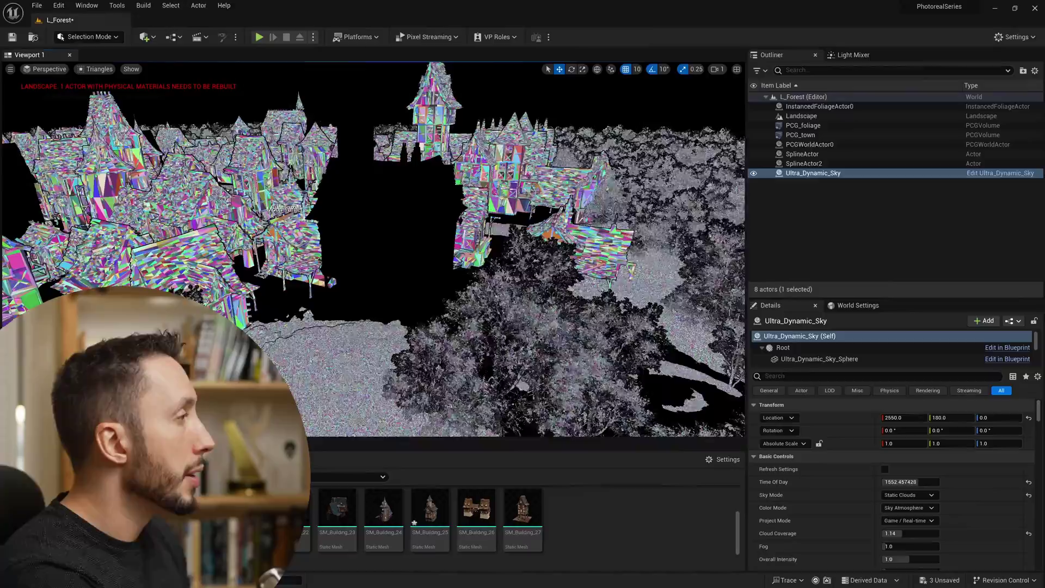
right_click_drag(401, 217, 399, 233)
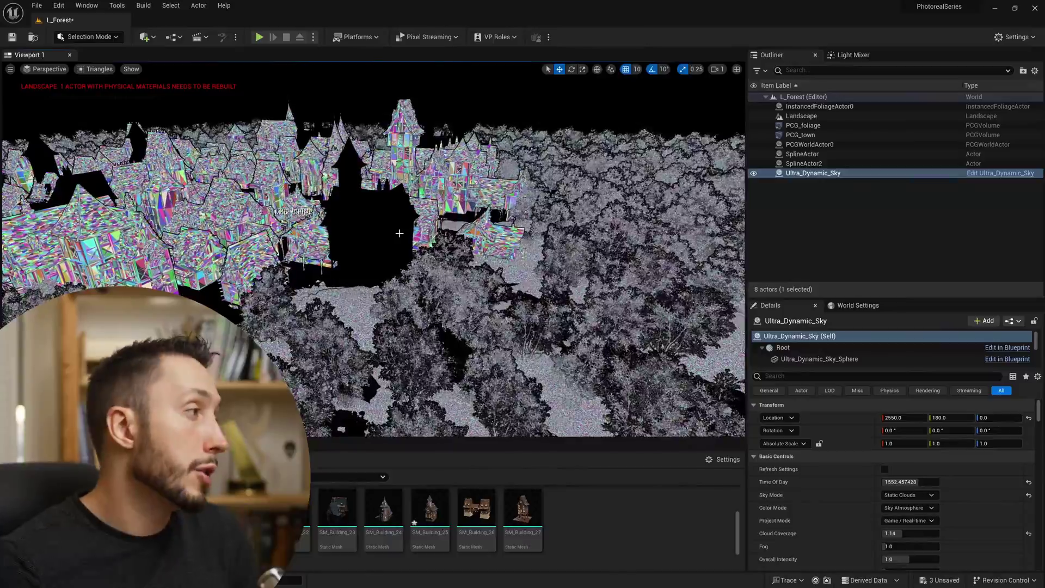
mouse_move(399, 233)
right_mouse_down()
mouse_move(378, 204)
mouse_move(387, 277)
mouse_move(401, 224)
right_mouse_up()
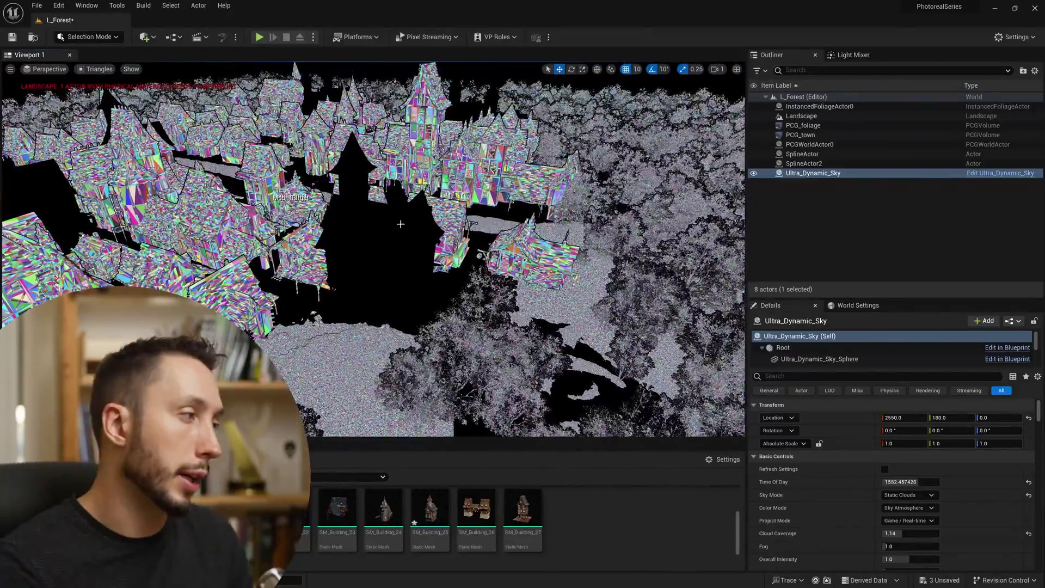
Enable Nanite on the SM_Building_25 static mesh in the Houses folder
left_click(430, 511)
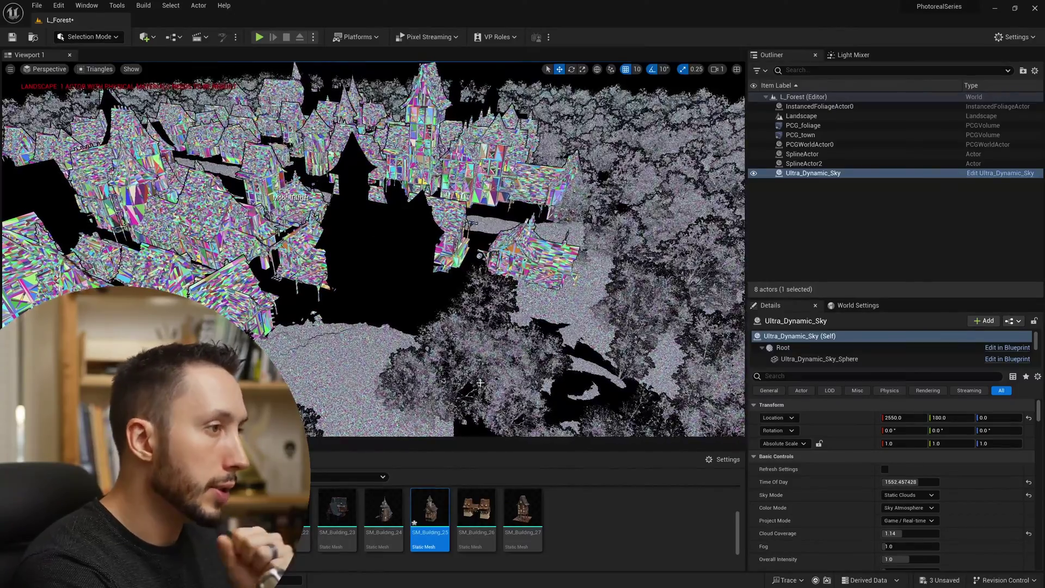
right_click(437, 512)
mouse_move(561, 220)
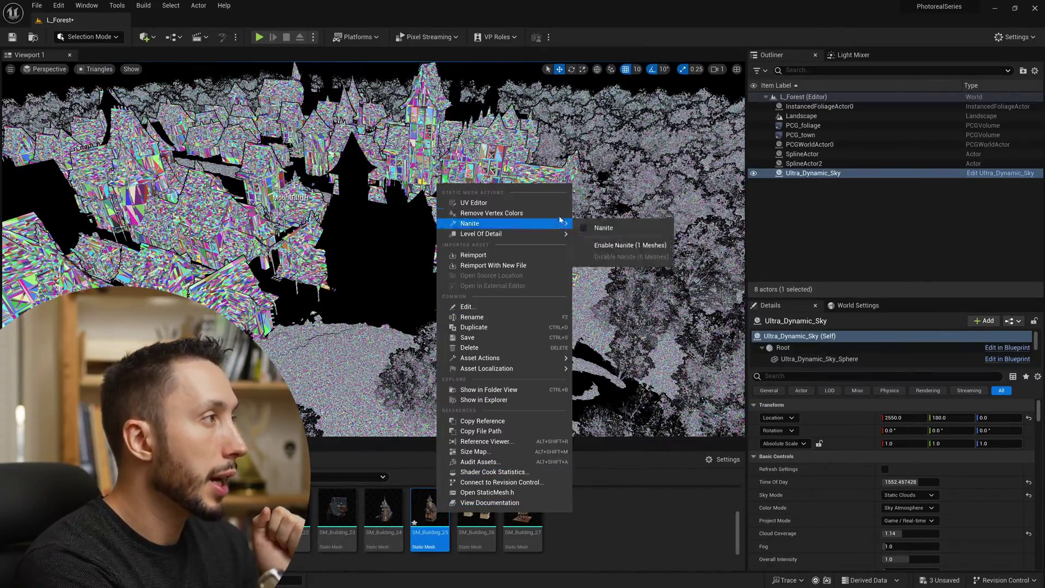
left_click(604, 245)
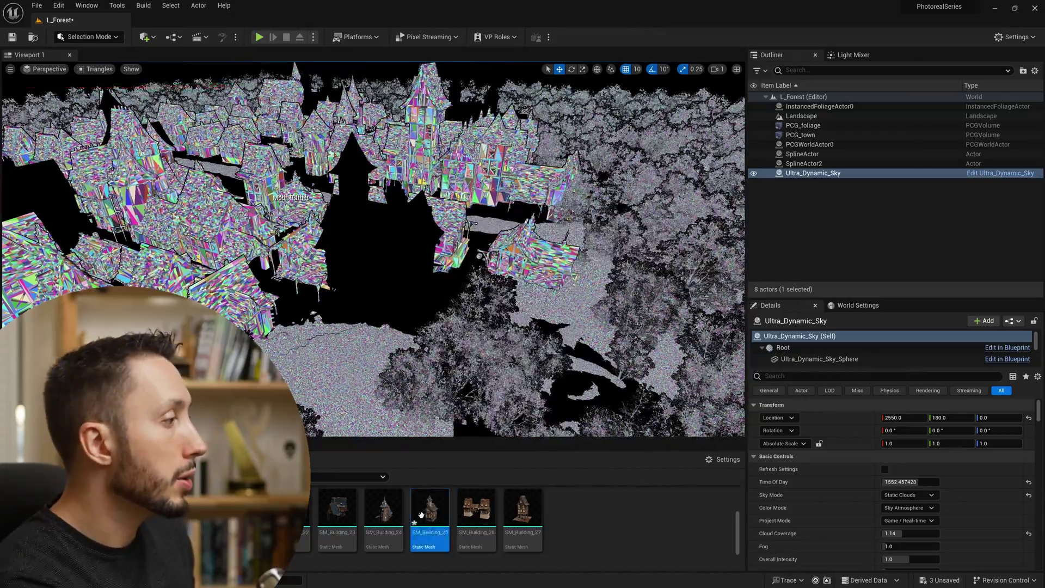
left_click(476, 509, "ctrl")
left_click(509, 510, "ctrl")
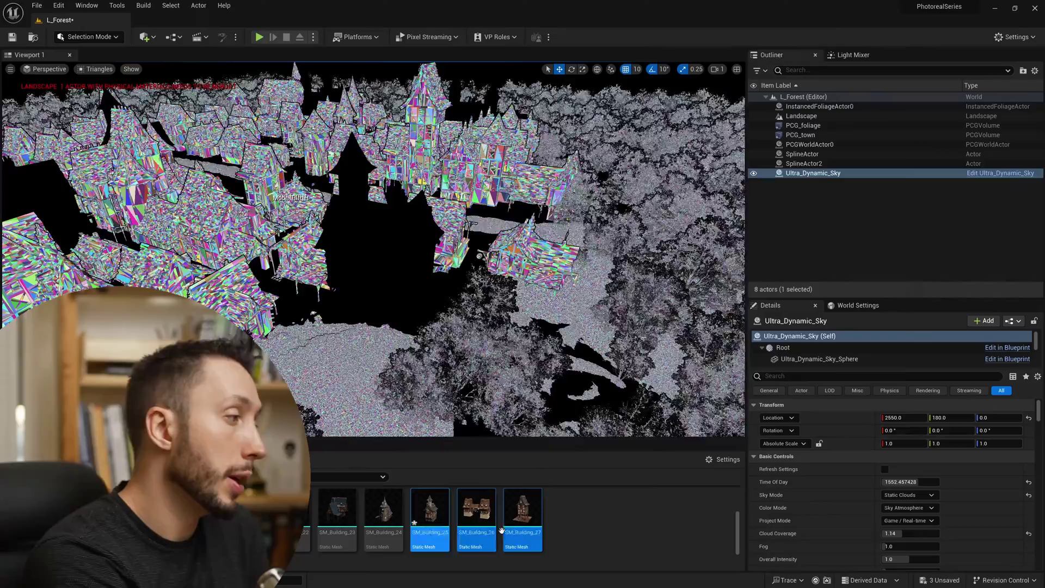
left_click(441, 517)
right_click(443, 518)
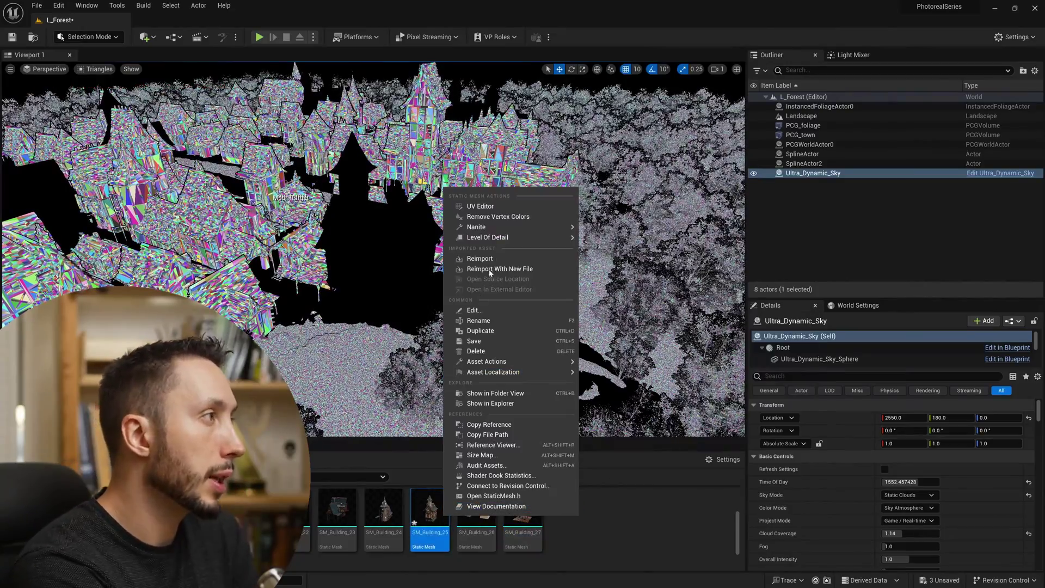
left_click(647, 250)
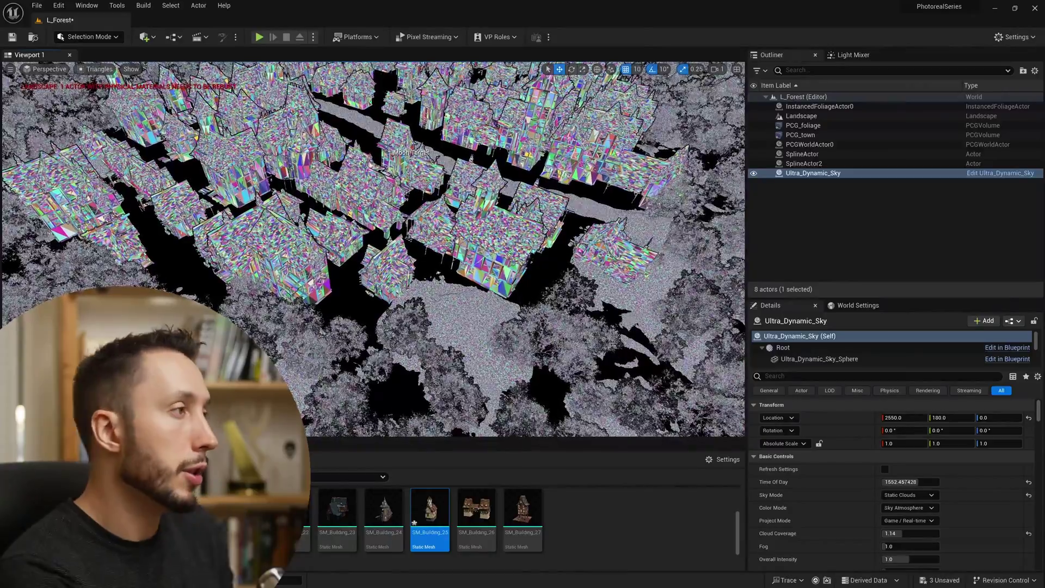
Enable Nanite on the Landscape actor and build its Nanite data
left_click(814, 117)
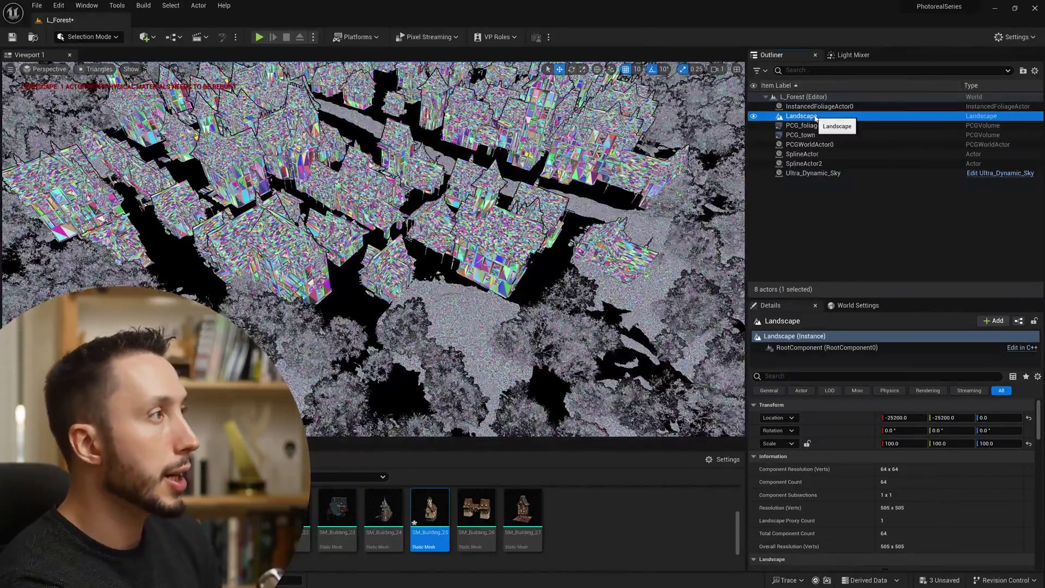
left_click(784, 376)
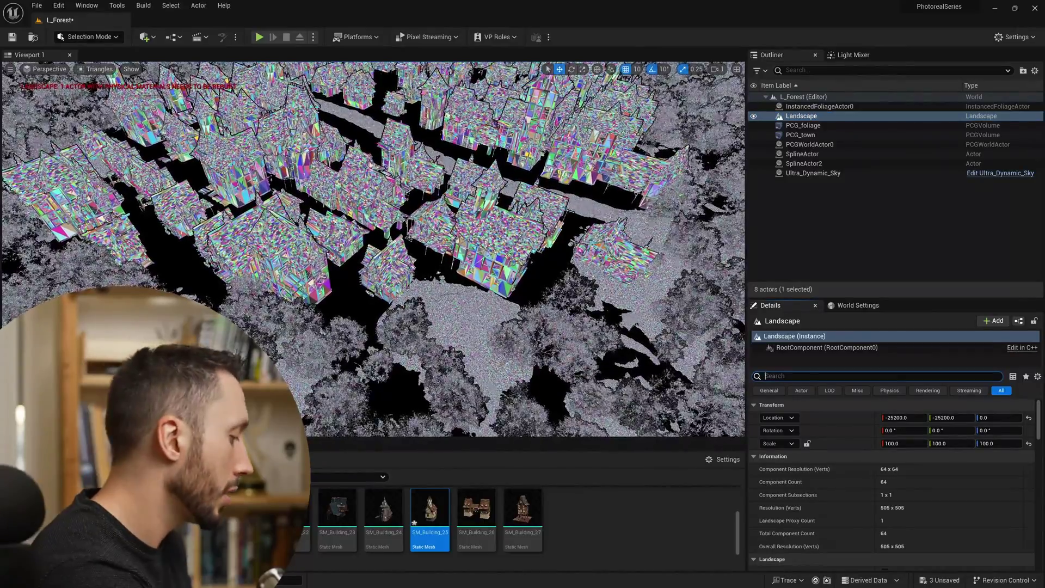
type("nanite")
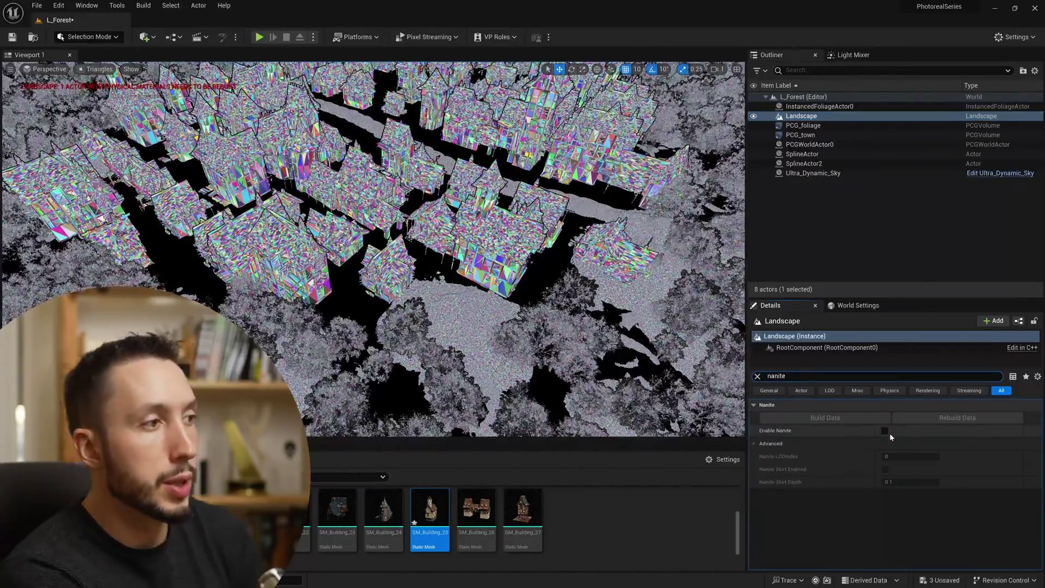
left_click(884, 431)
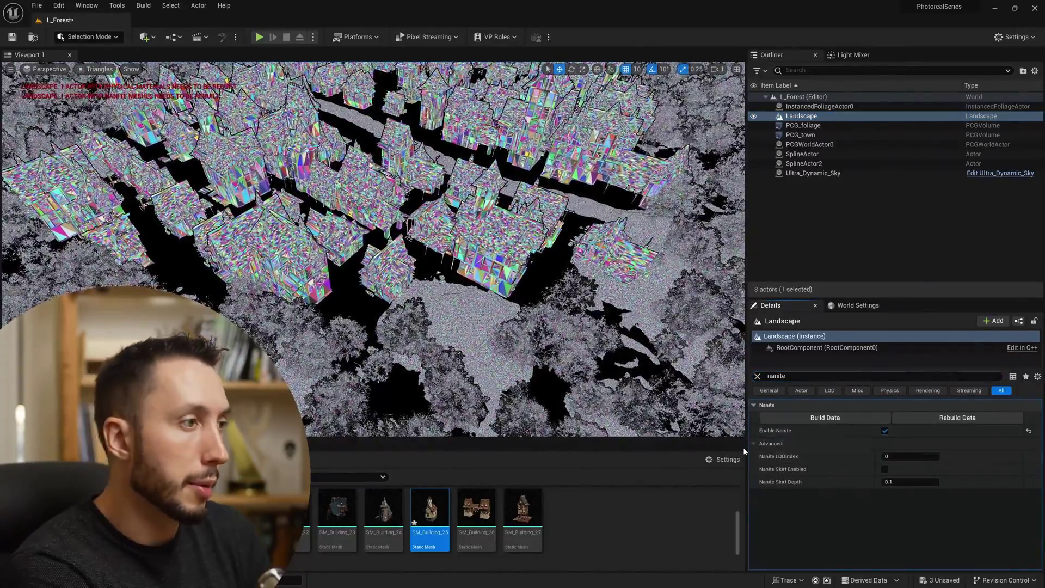
left_click(864, 417)
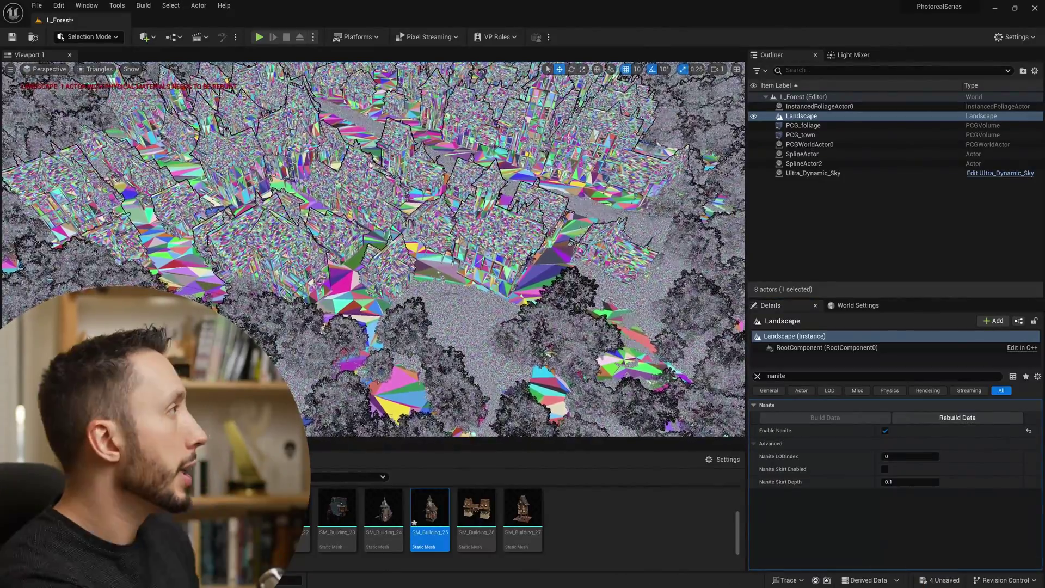
Return the viewport to the Lit view mode and look at the town
key("alt+4")
key("w")
right_click_drag(429, 314, 429, 314)
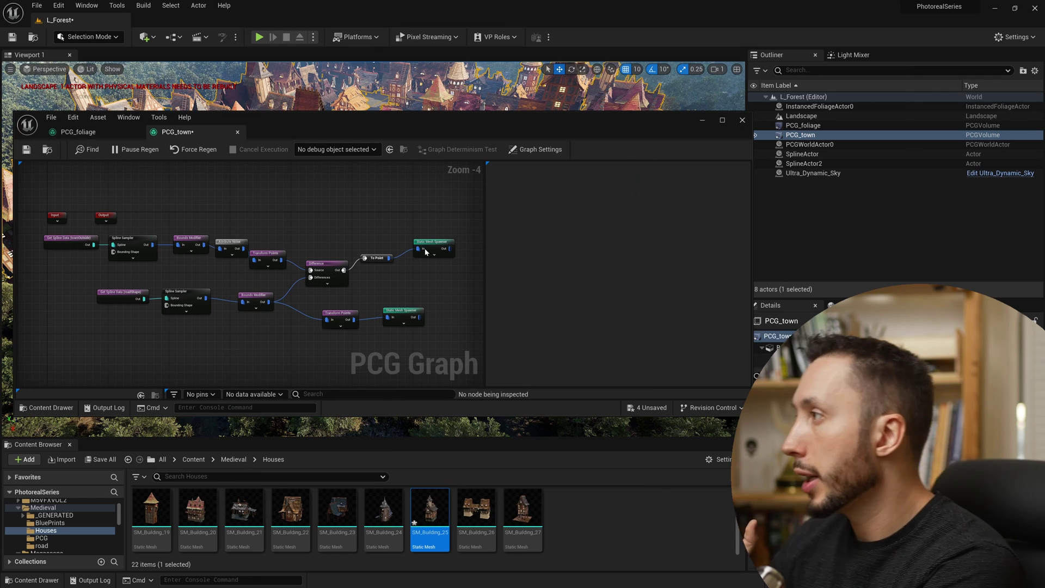
In the PCG_town graph, set the Instance Data Packer Type of the buildings' Static Mesh Spawner to PCGInstanceDataPackerByAttribute
left_click(433, 244)
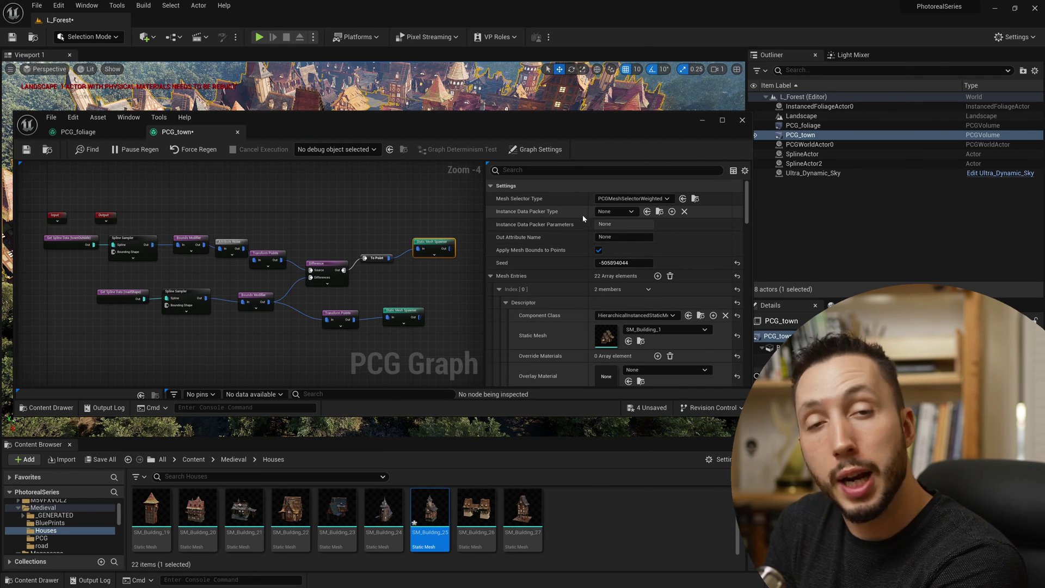
left_click(609, 214)
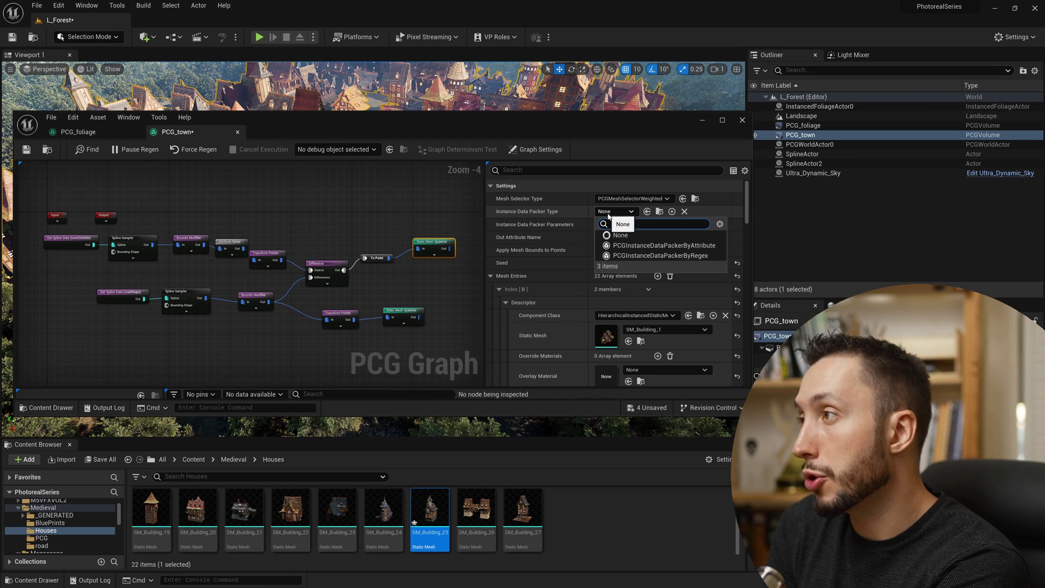
left_click(711, 247)
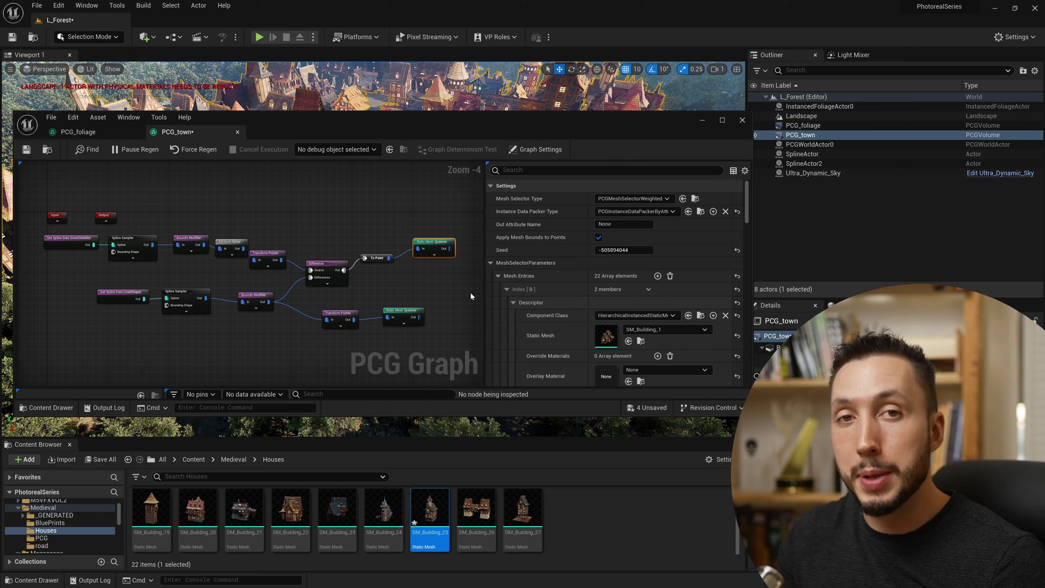
Set the Instance Data Packer Type of the forest ground mesh's Static Mesh Spawner to PCGInstanceDataPackerByAttribute
left_click(402, 308)
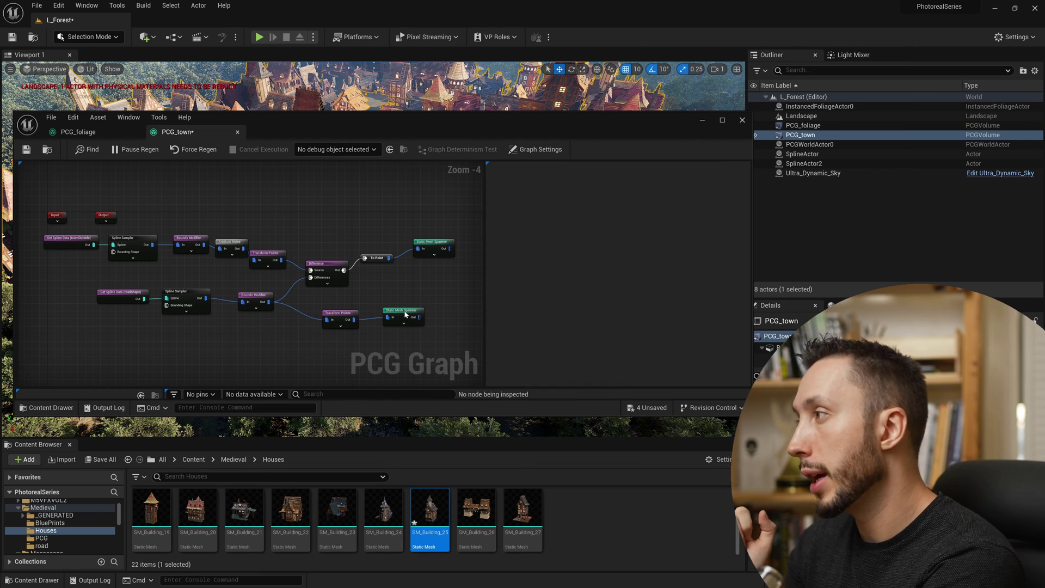
left_click(621, 211)
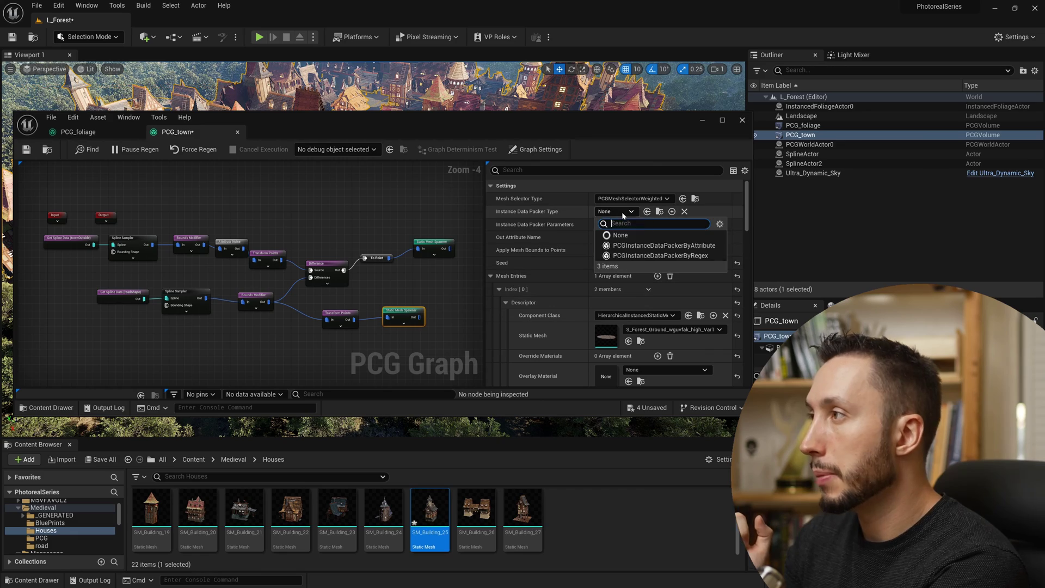
left_click(637, 245)
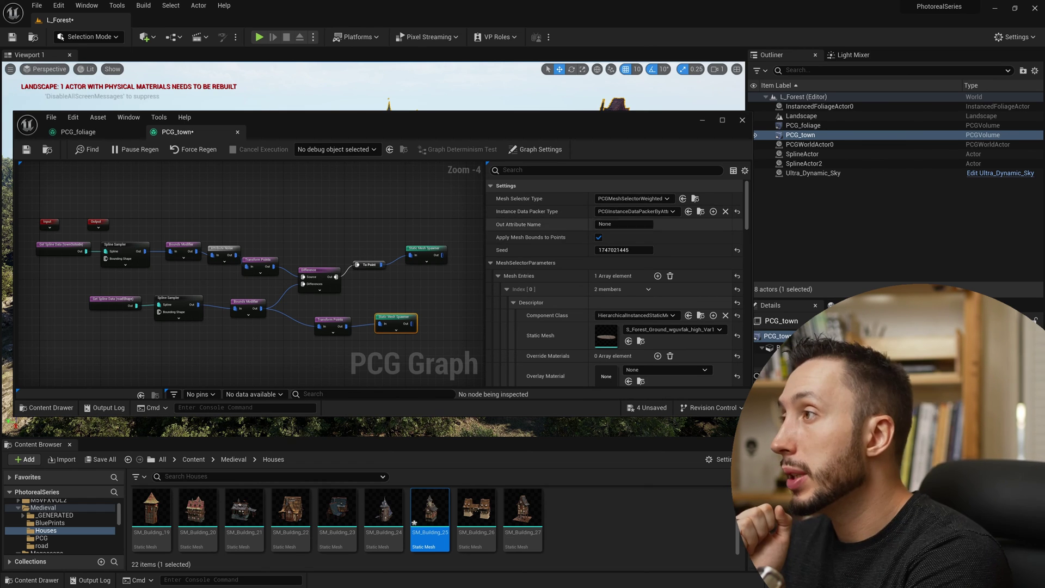
left_click(635, 212)
left_click(636, 213)
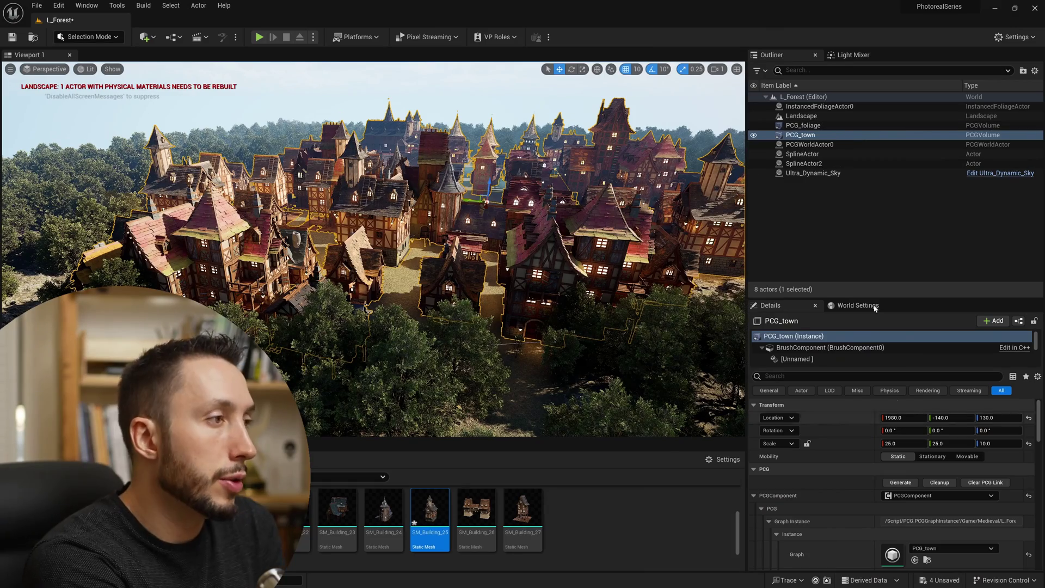
Clear the PCG link of the PCG_town volume and compare the resulting stamp actor with the volume
scroll(869, 451, "down", 2)
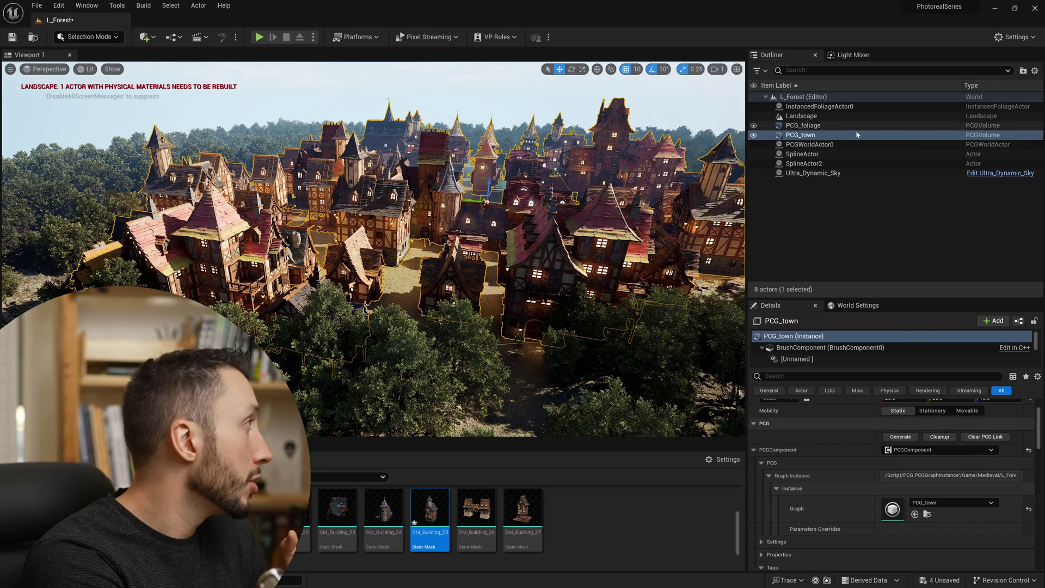
left_click(984, 436)
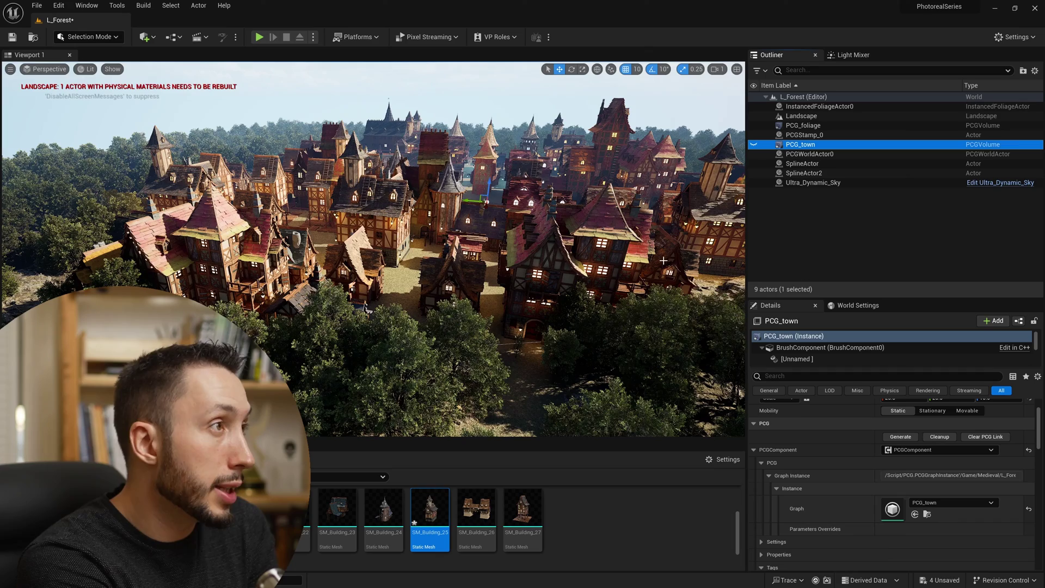
left_click(819, 135)
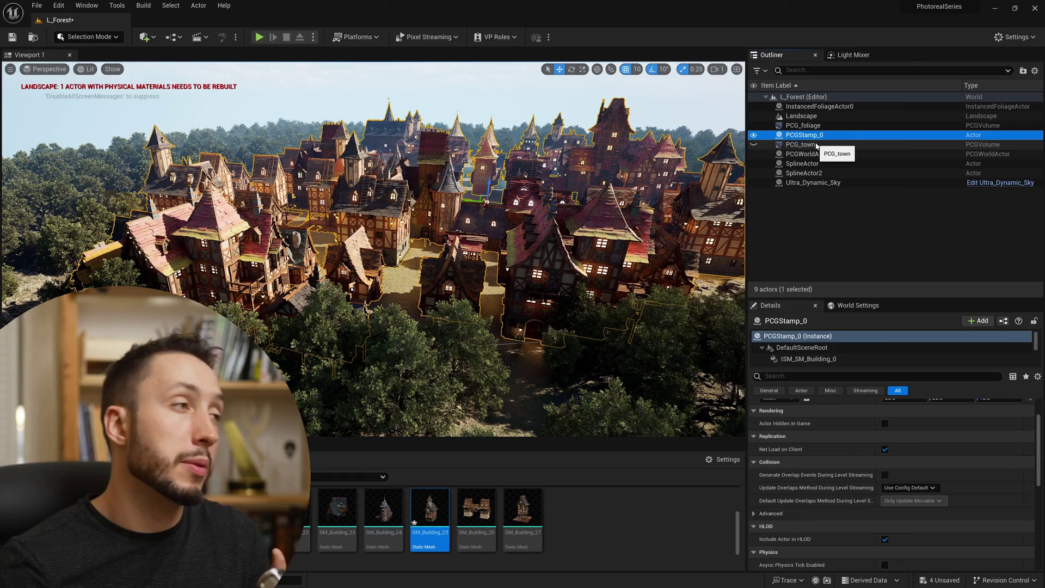
left_click(816, 145)
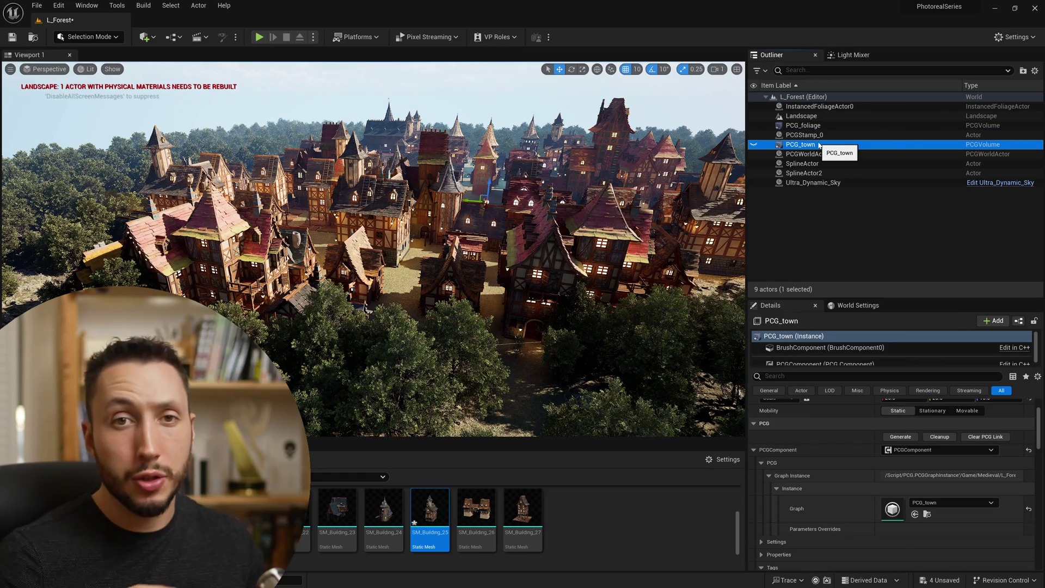
Delete the PCGStamp_0 actor, and unhide and regenerate the PCG_town volume in its place
left_click(805, 135)
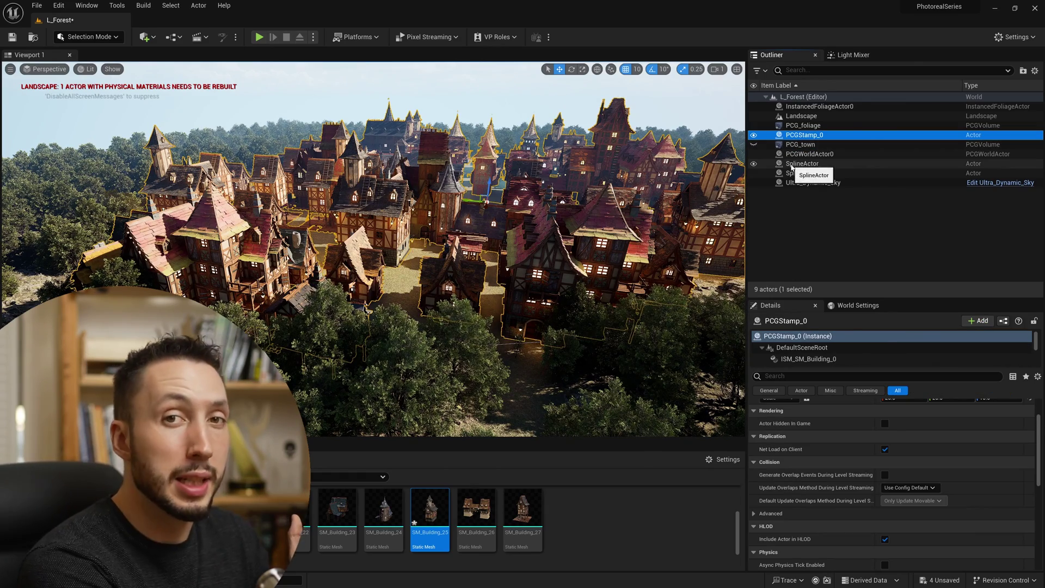
key("Delete")
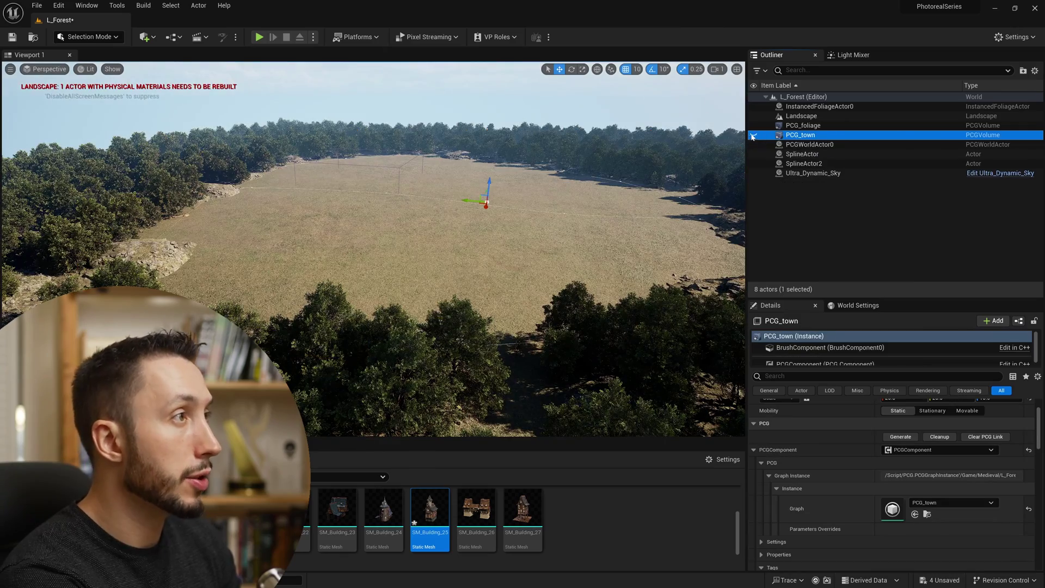
left_click(900, 437)
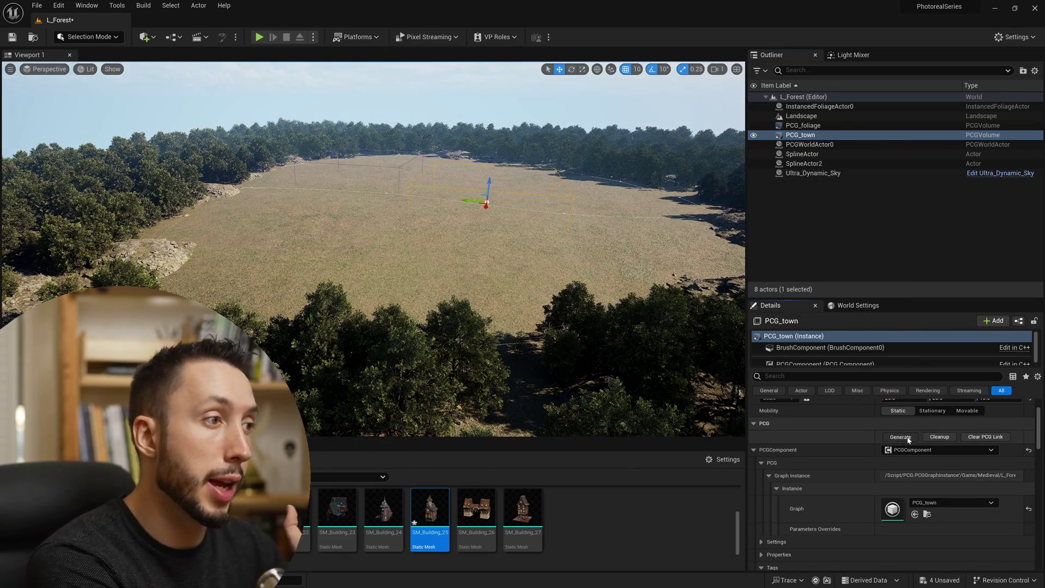